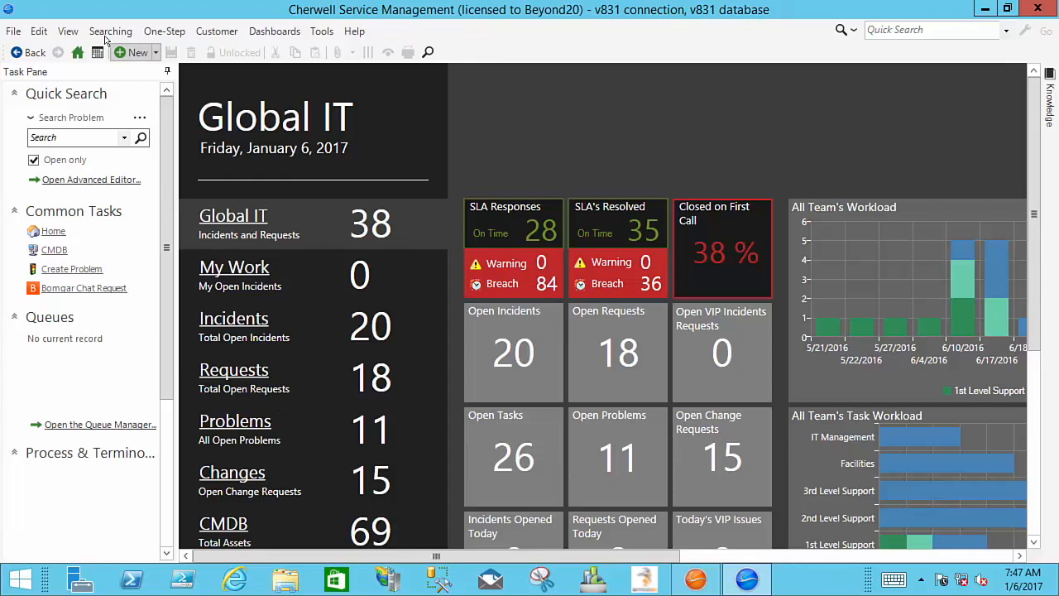
Step: Create a problem described as "a" with service Conferencing/Presentation, category Equipment Request and medium-urgency department priority 3, and take ownership of it
left_click(156, 54)
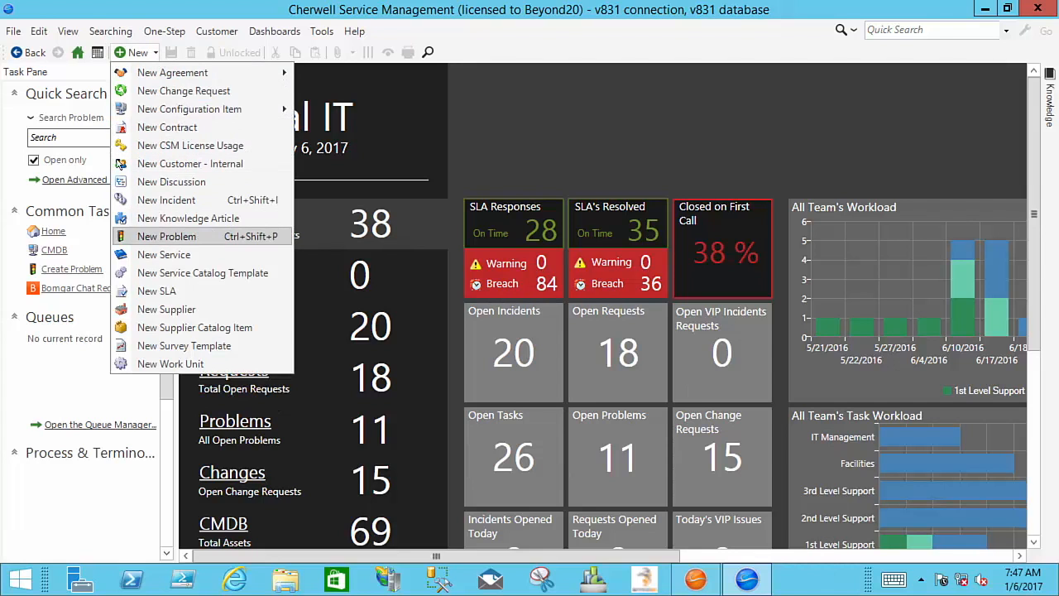
left_click(175, 236)
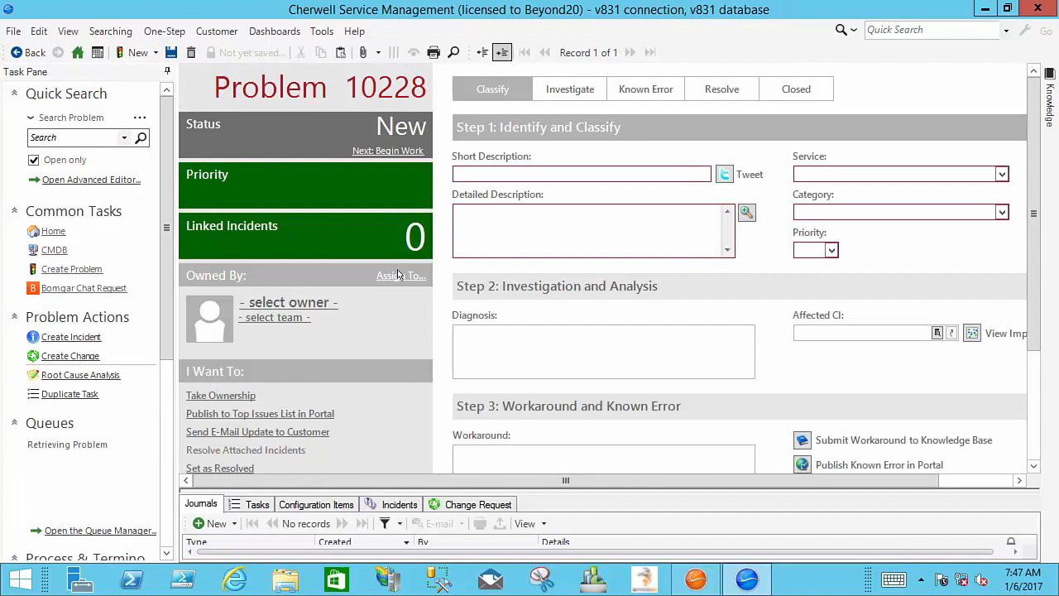
type("a")
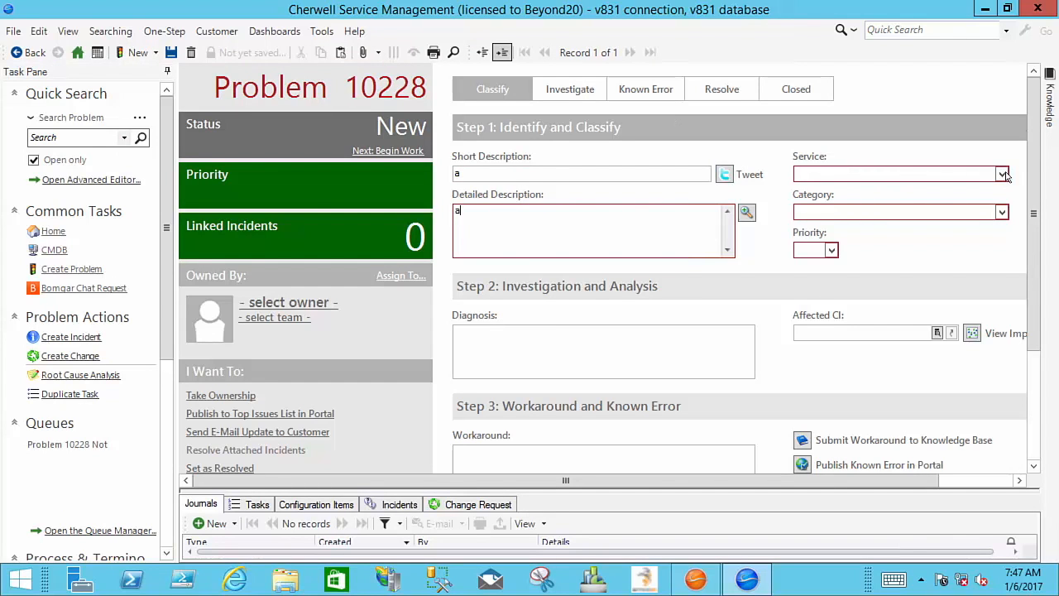
left_click(831, 250)
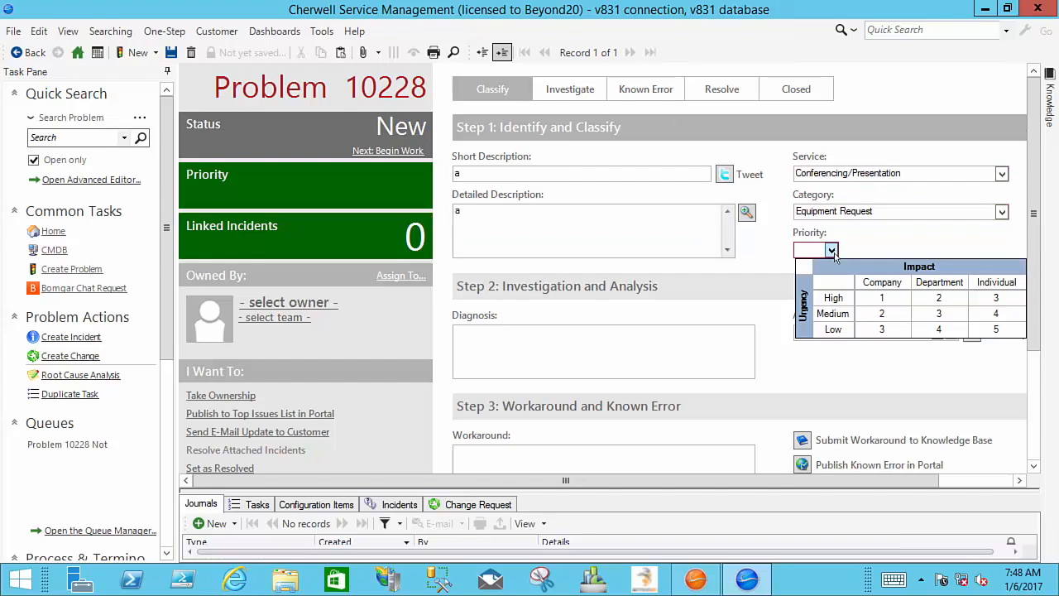
left_click(930, 316)
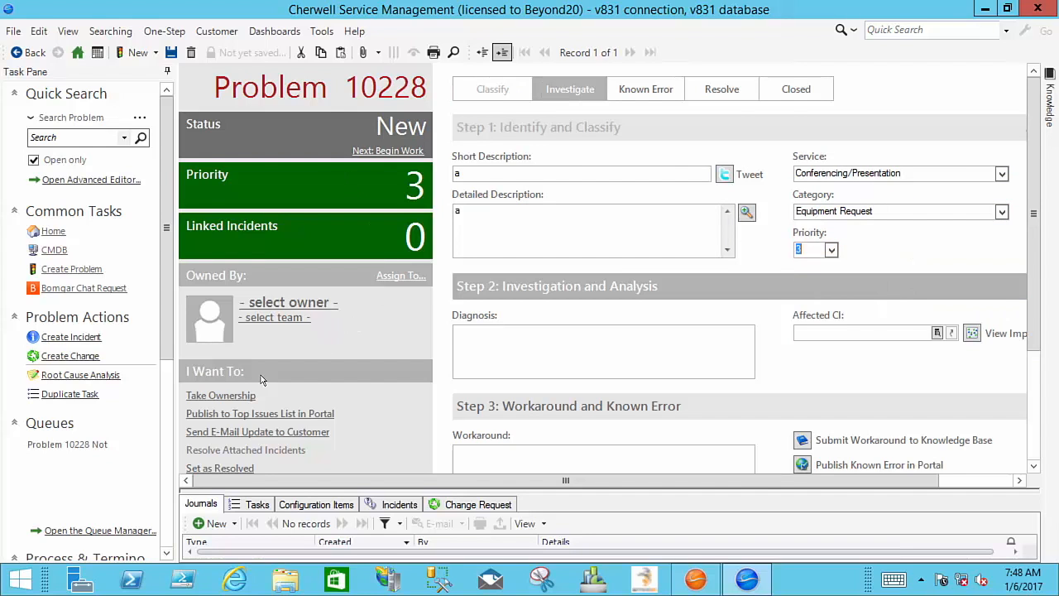
left_click(221, 395)
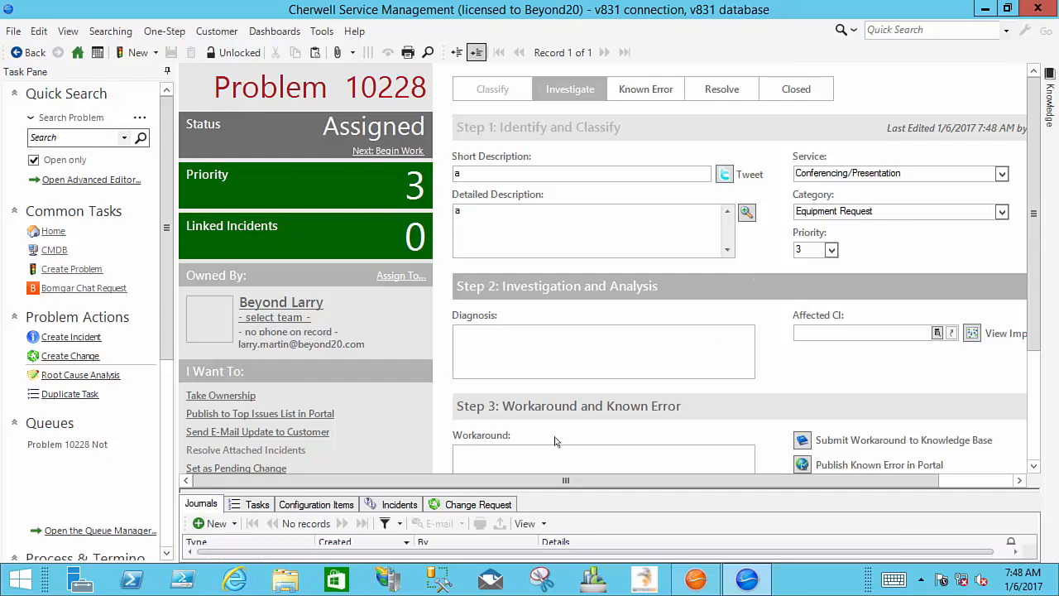
Step: Enlarge the problem's related records area and link existing incidents 100957 and 100958 to the problem
left_click_drag(569, 493, 571, 307)
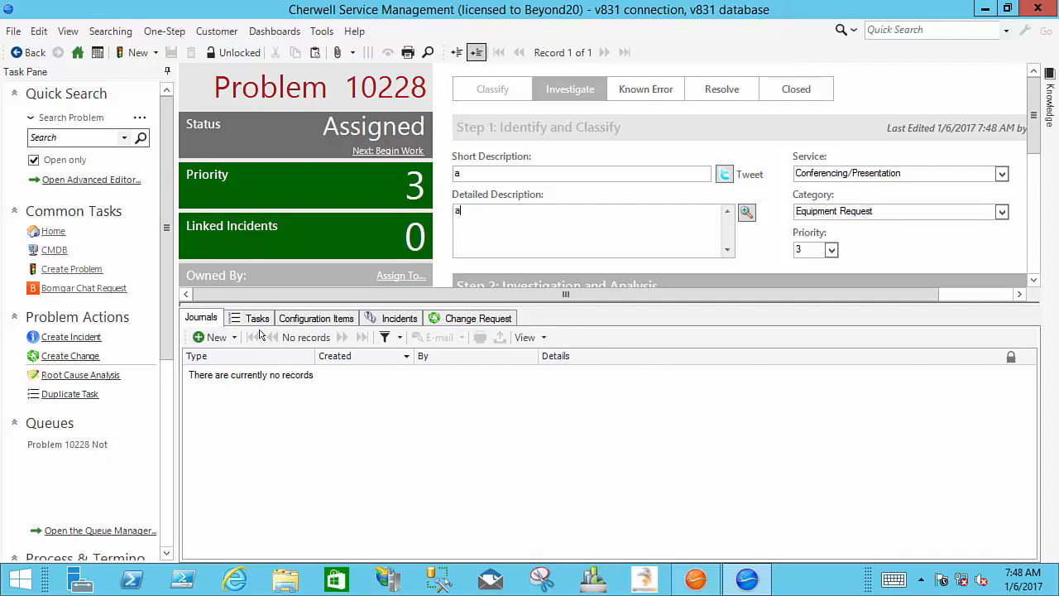
left_click(377, 321)
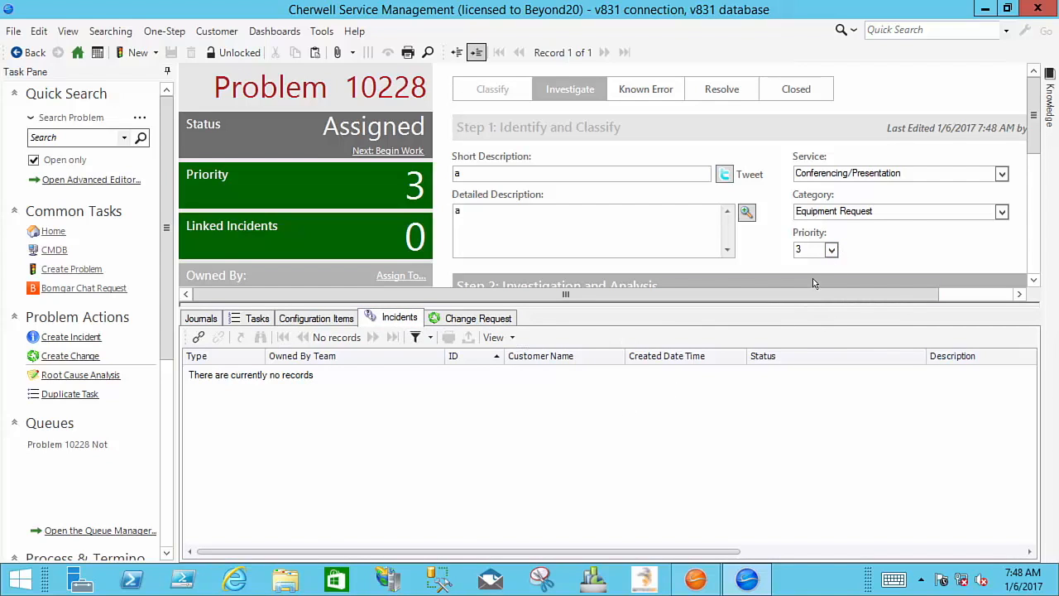
left_click(199, 336)
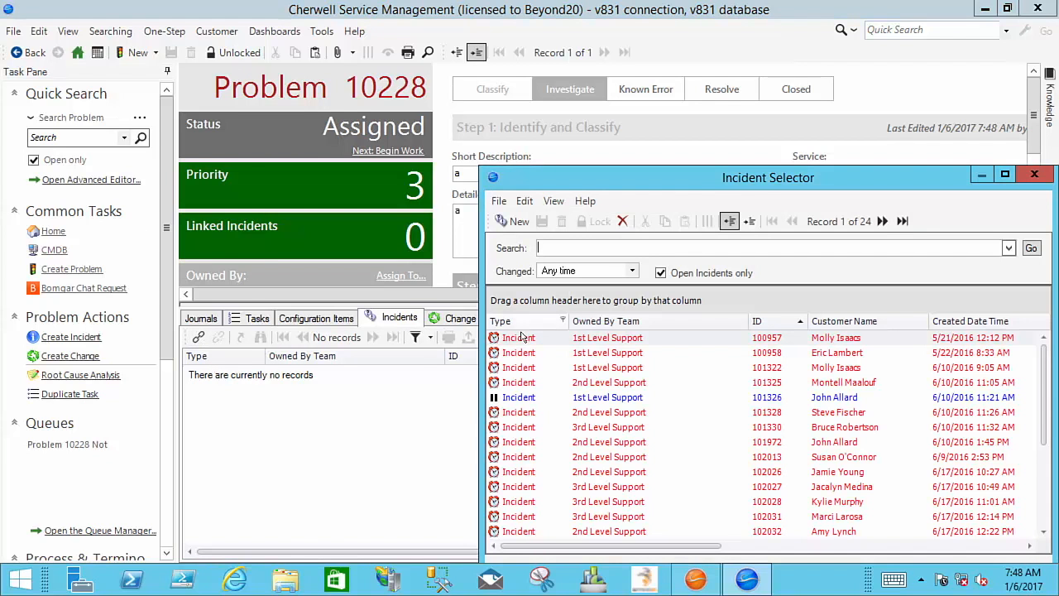
key("Escape")
left_click(199, 336)
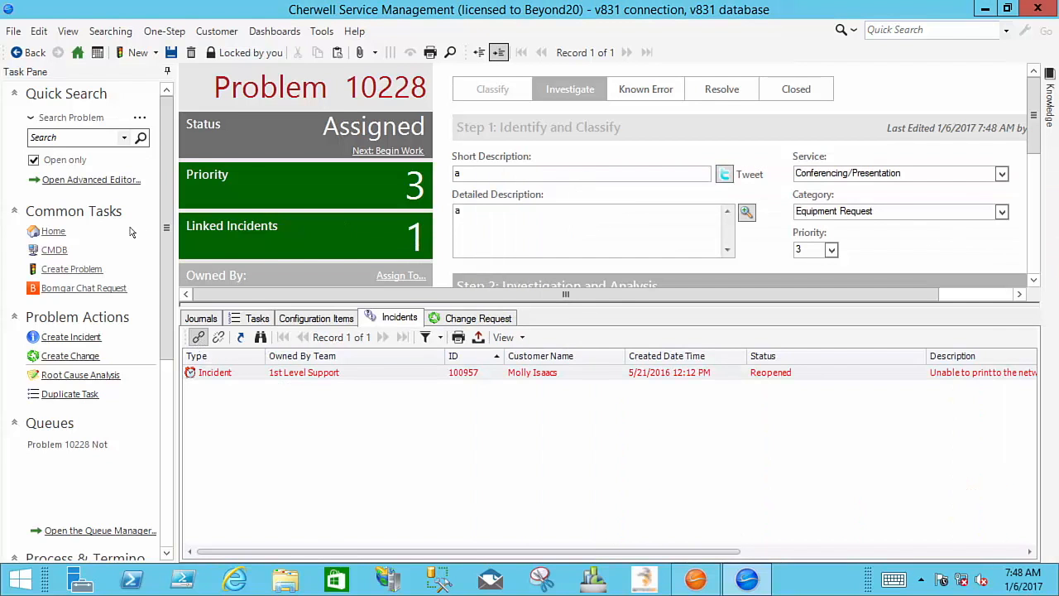
double_click(523, 353)
Step: Link existing incidents 101322, 101325 and 101326 to the problem and save the record
left_click(198, 337)
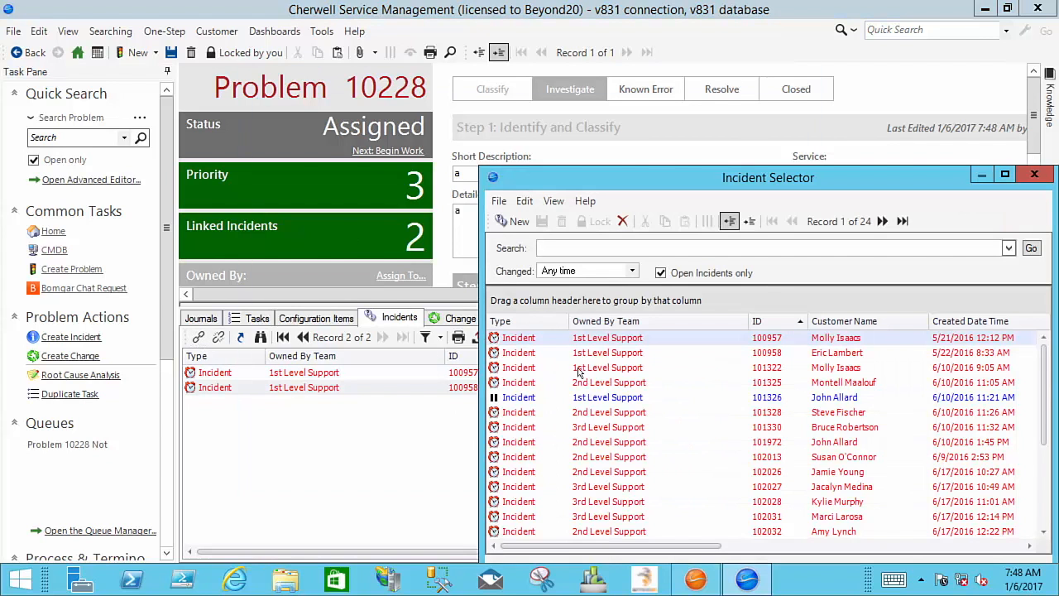
double_click(590, 367)
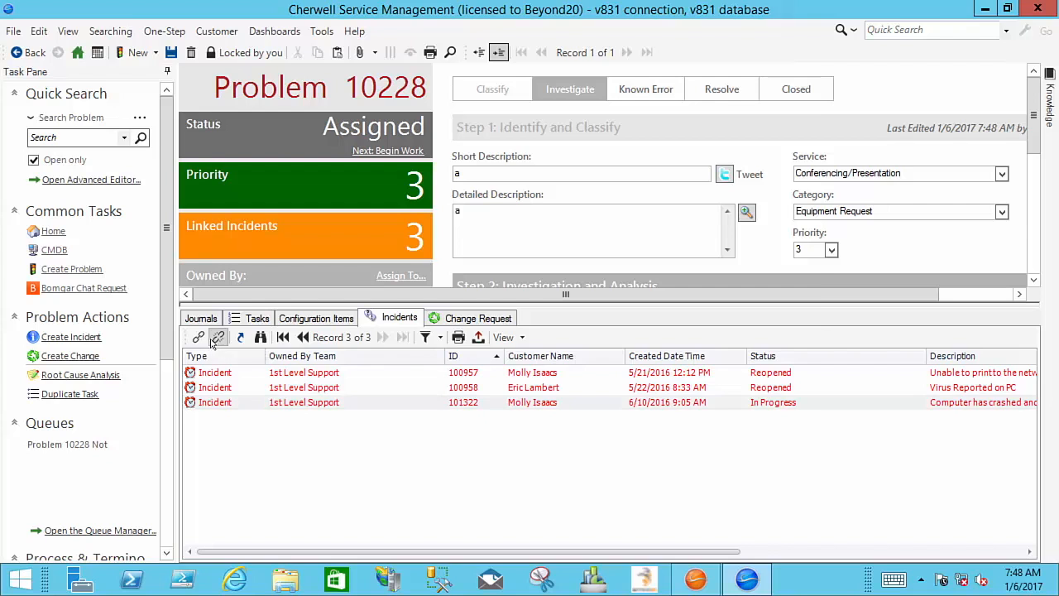
double_click(620, 383)
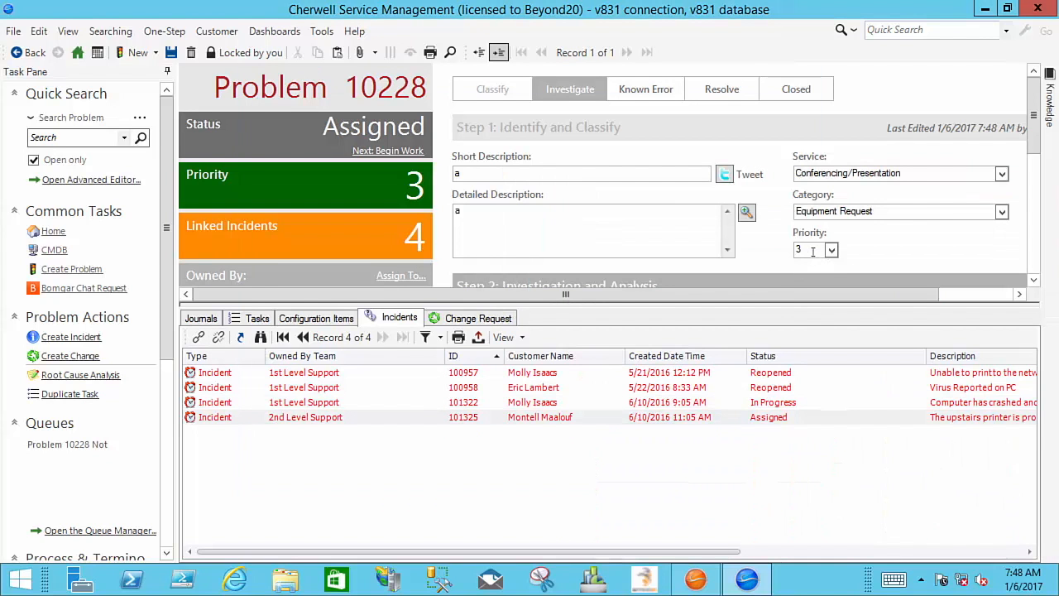
left_click(199, 336)
double_click(550, 397)
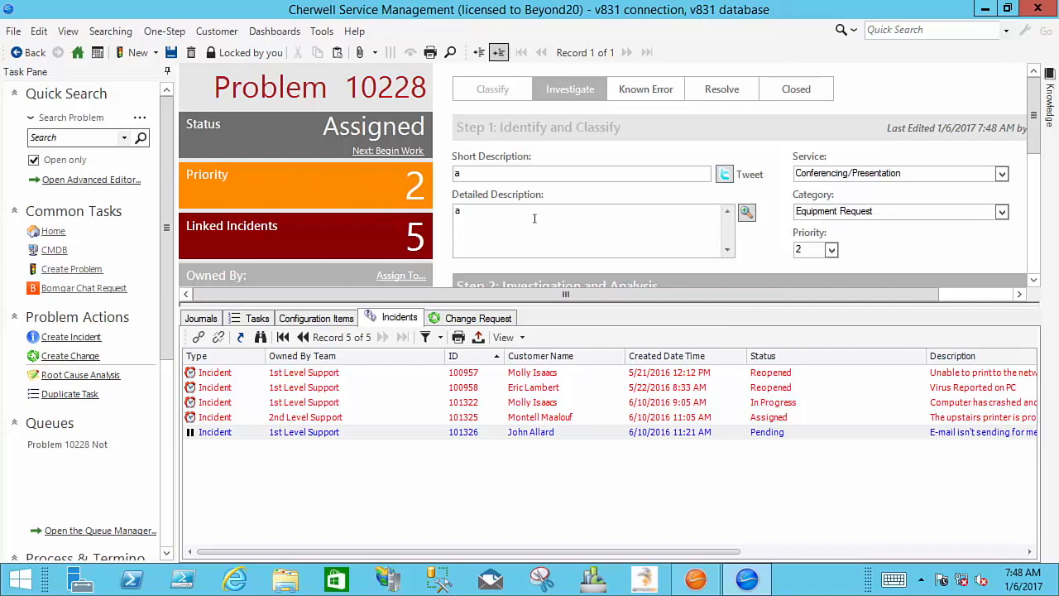
left_click(171, 52)
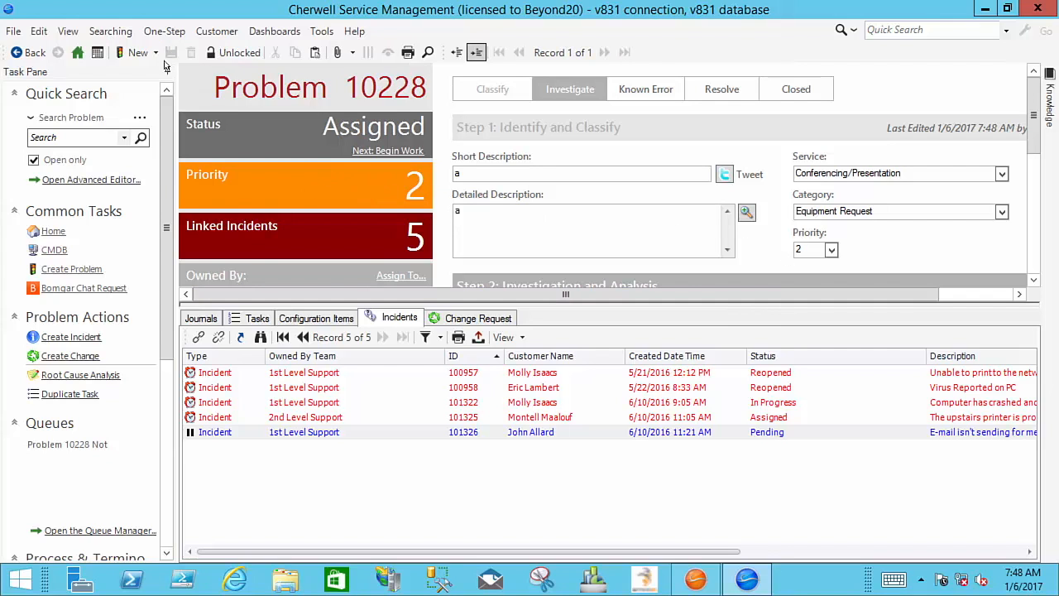
Step: Link existing incidents 101330, 102013 and 102028 to the problem
left_click(199, 336)
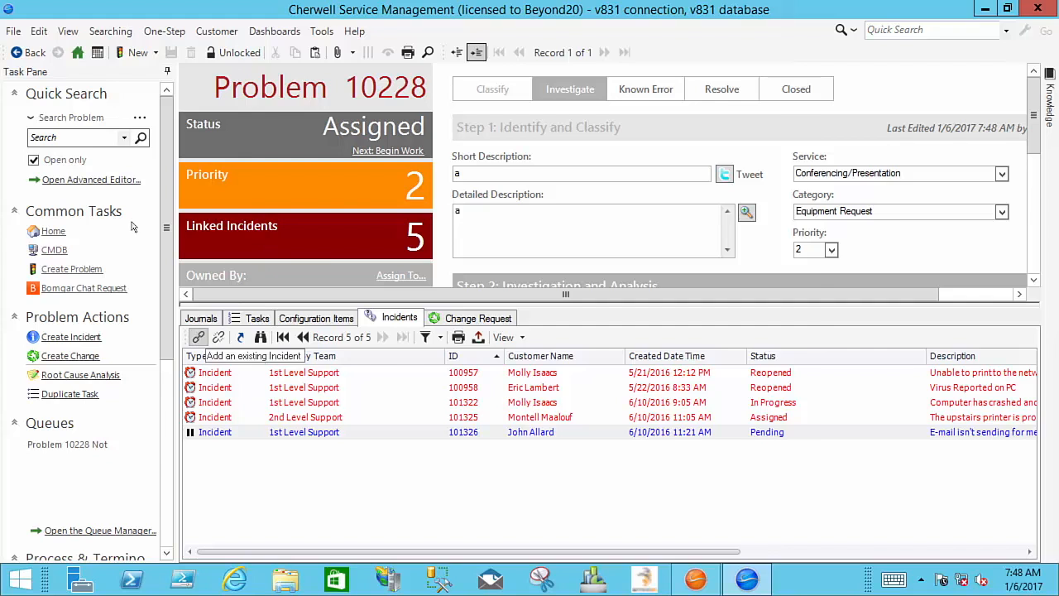
double_click(601, 427)
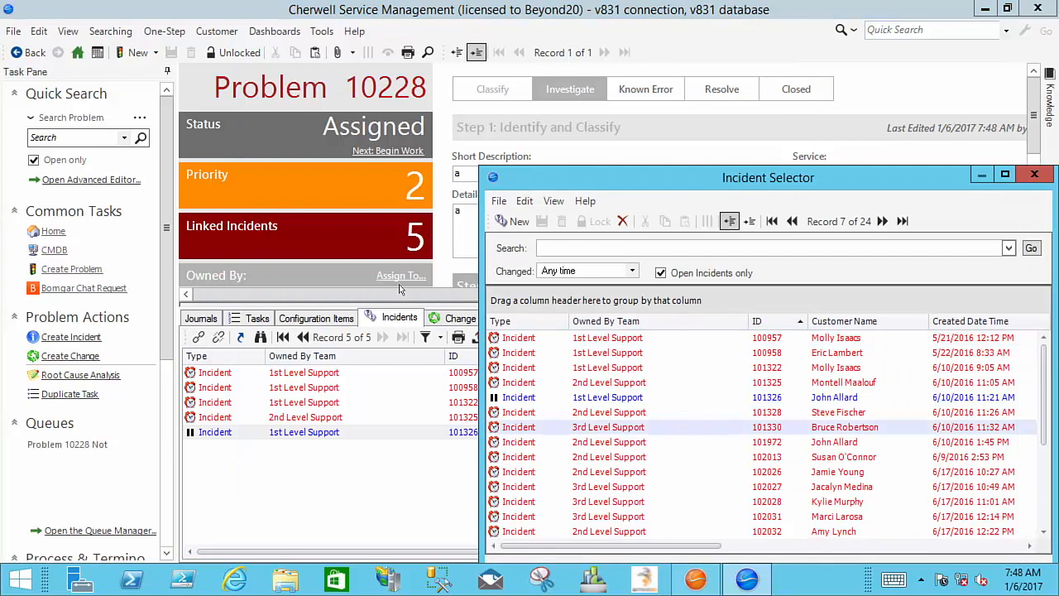
left_click(199, 338)
double_click(572, 456)
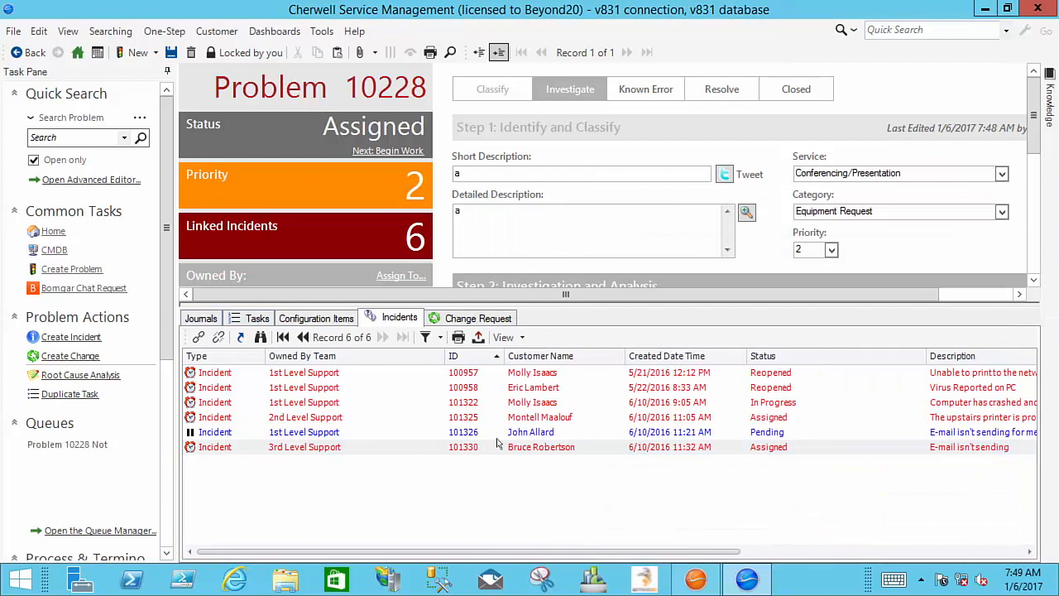
left_click(198, 338)
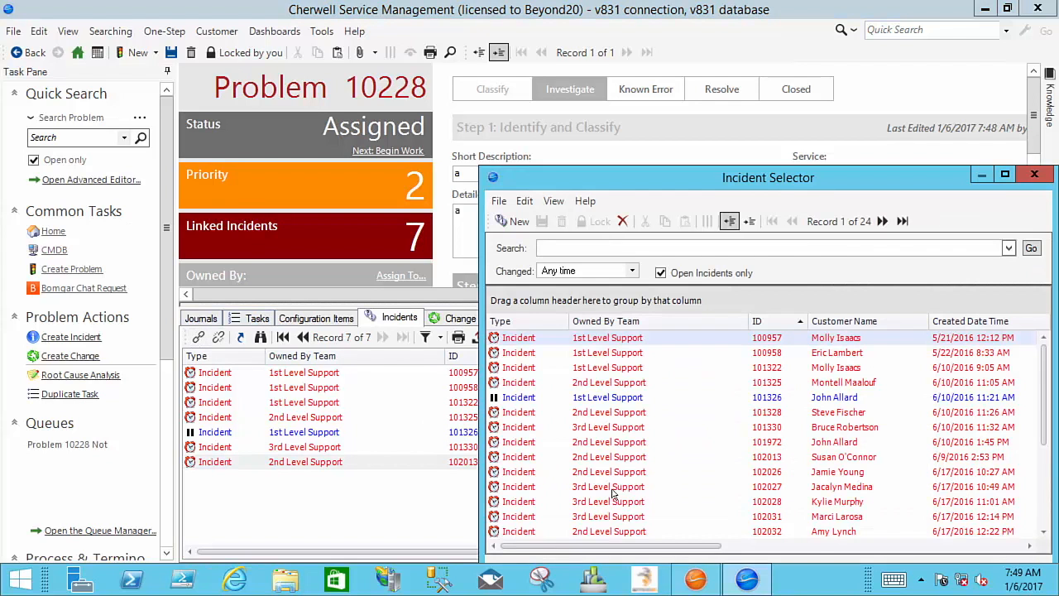
double_click(613, 509)
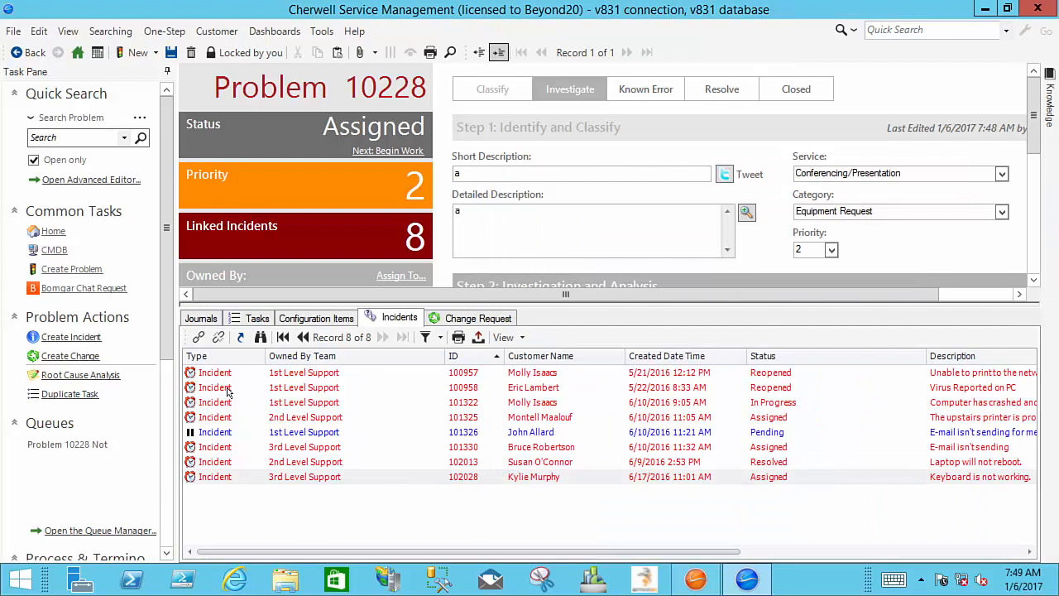
Step: Link existing incidents 102031 and 102032 to the problem
left_click(200, 337)
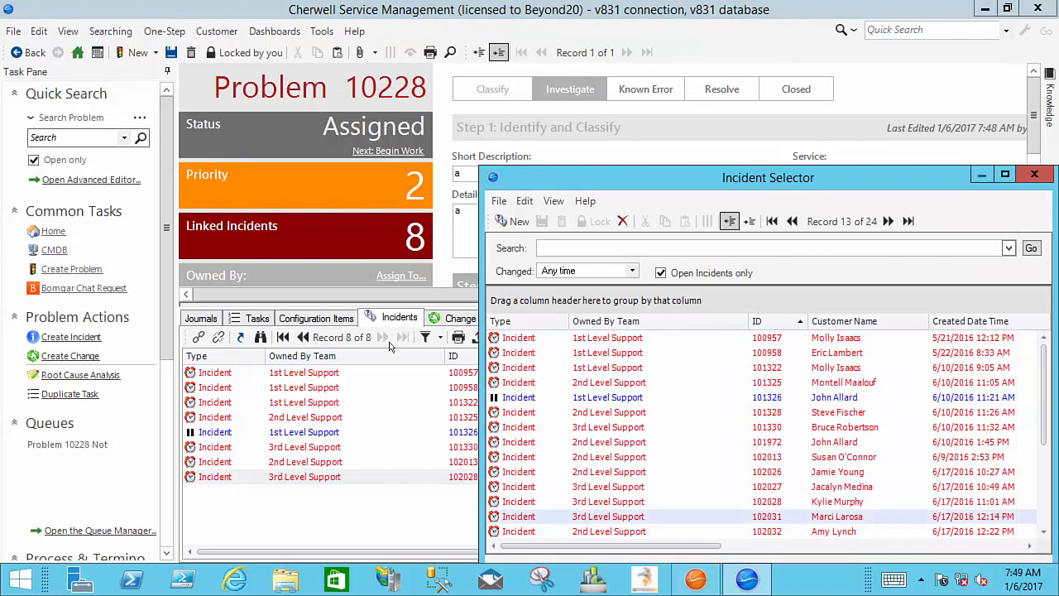
double_click(583, 518)
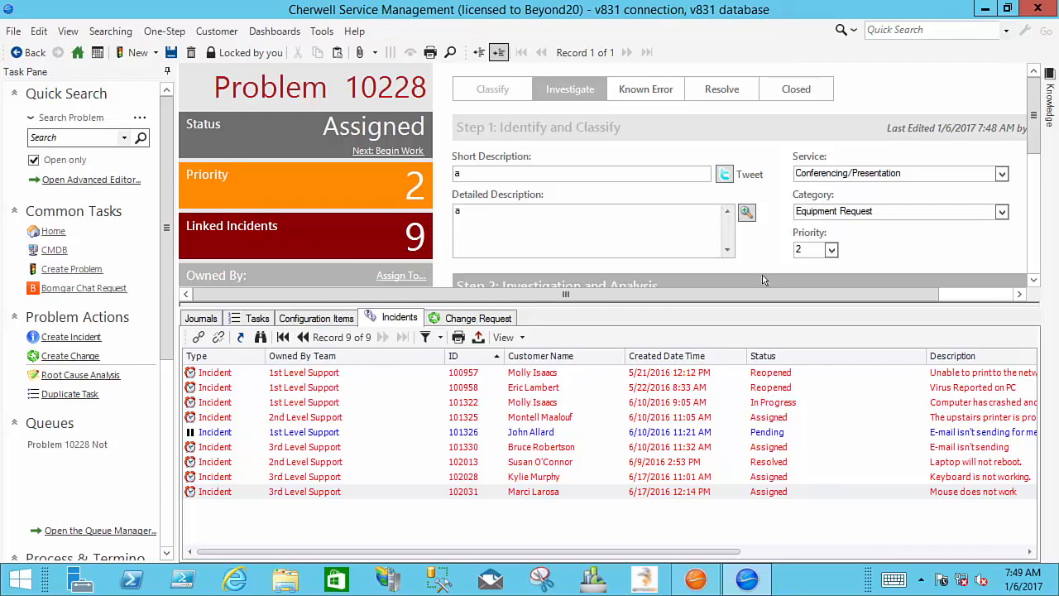
left_click(199, 337)
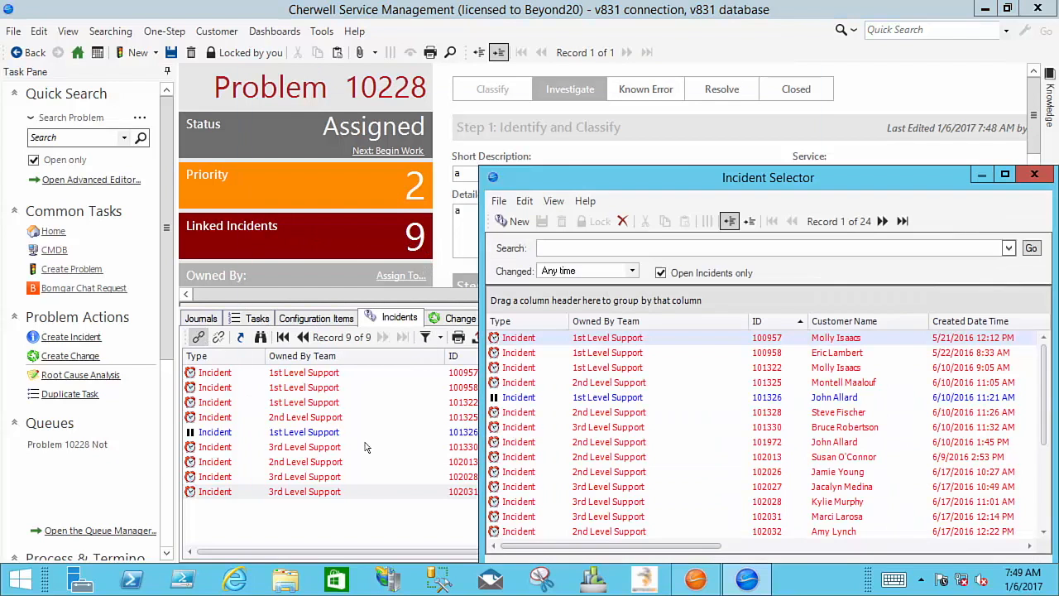
double_click(536, 532)
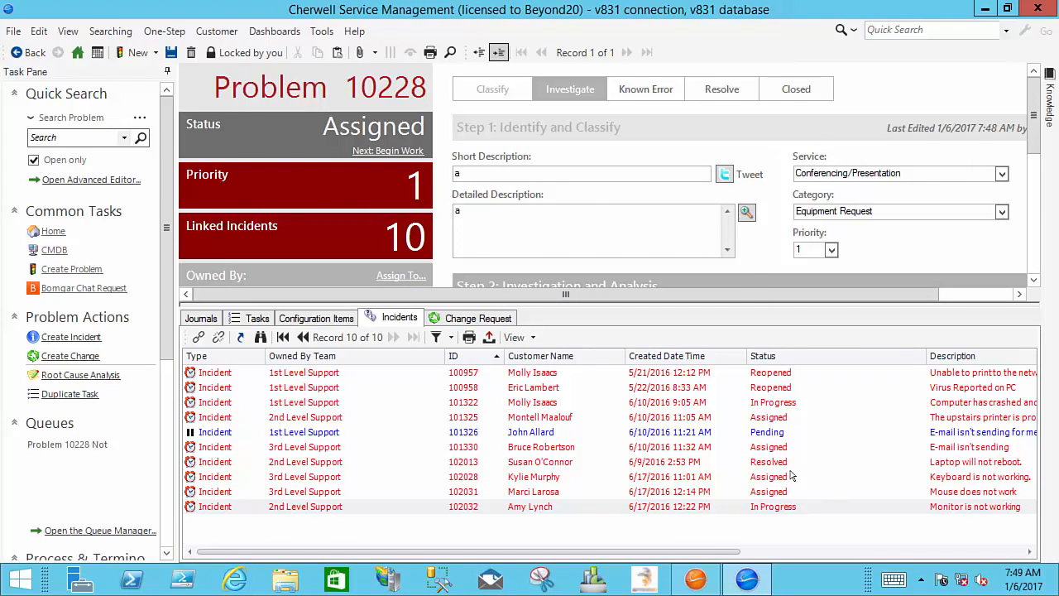
Step: Switch to Cherwell Service Management Administrator and open the Priority field's properties on the Problem form in the 20170106_0733_ProblemPriority blueprint
left_click(703, 575)
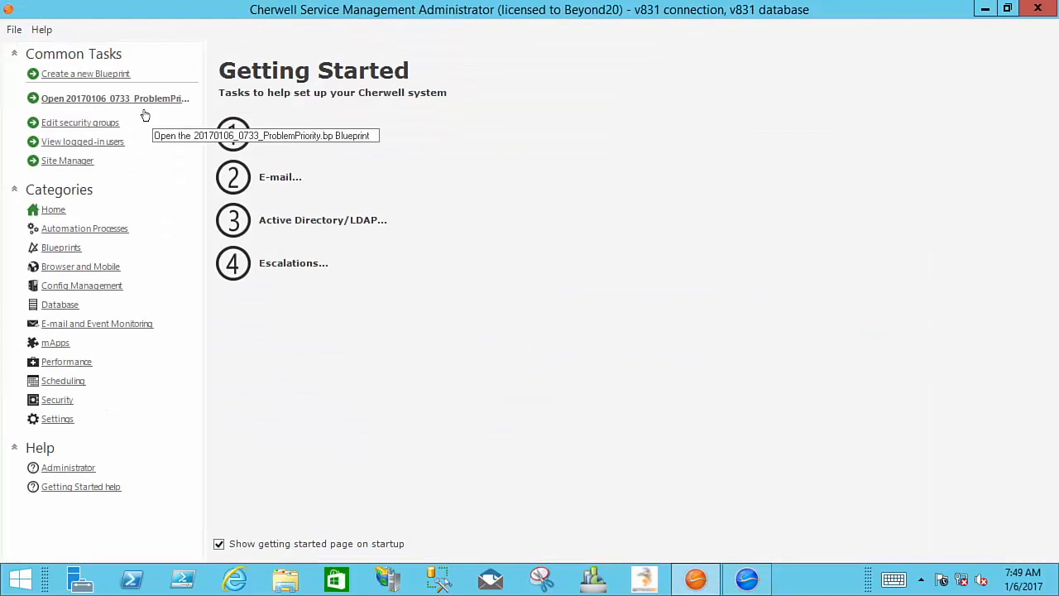
left_click(141, 106)
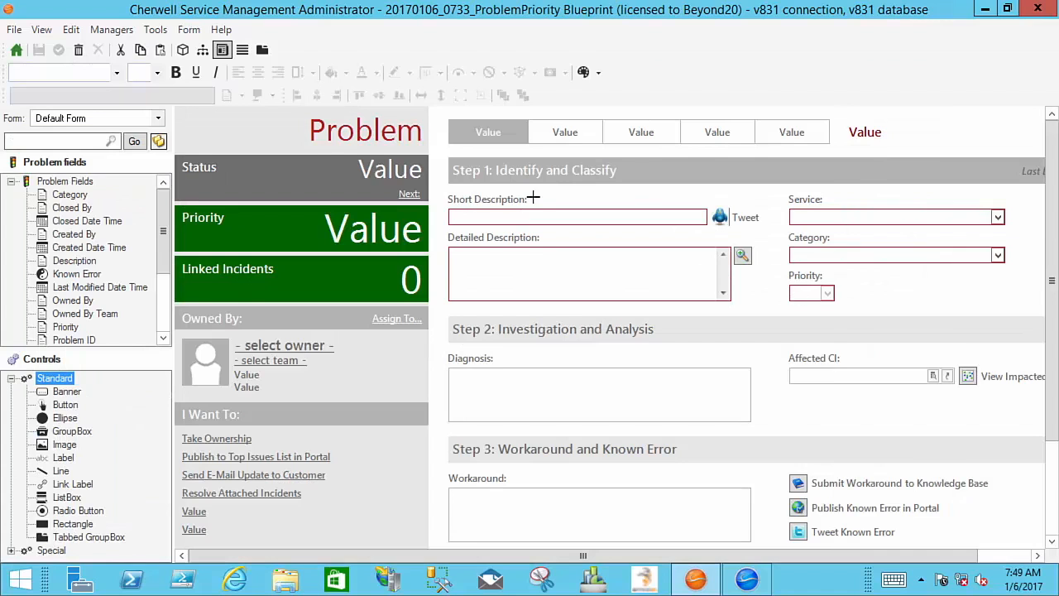
right_click(809, 293)
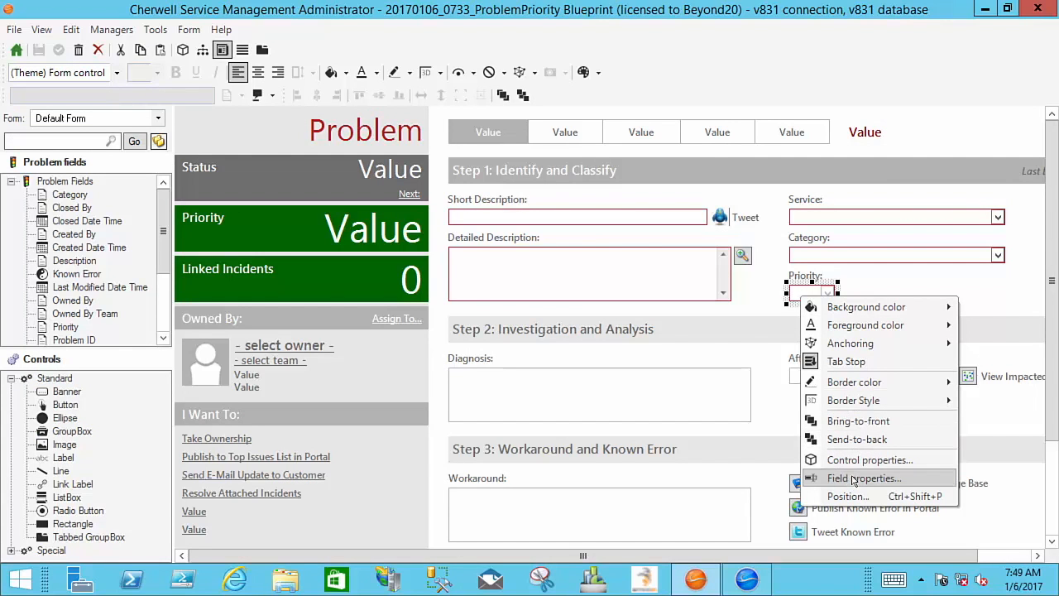
left_click(846, 478)
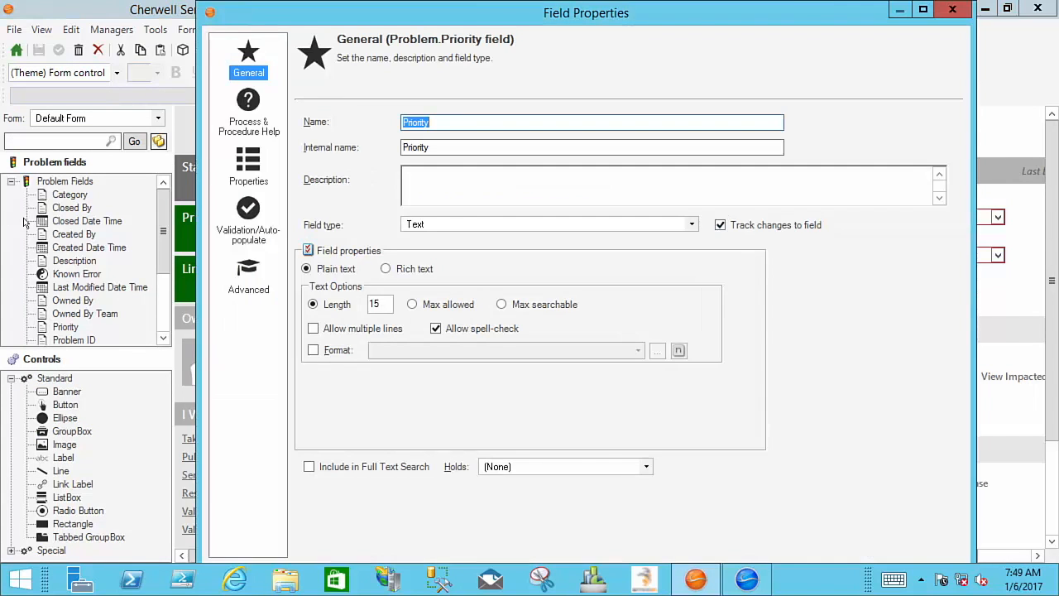
Step: Show the Priority field's calculated value settings, with the whole properties dialog brought into view
mouse_move(717, 17)
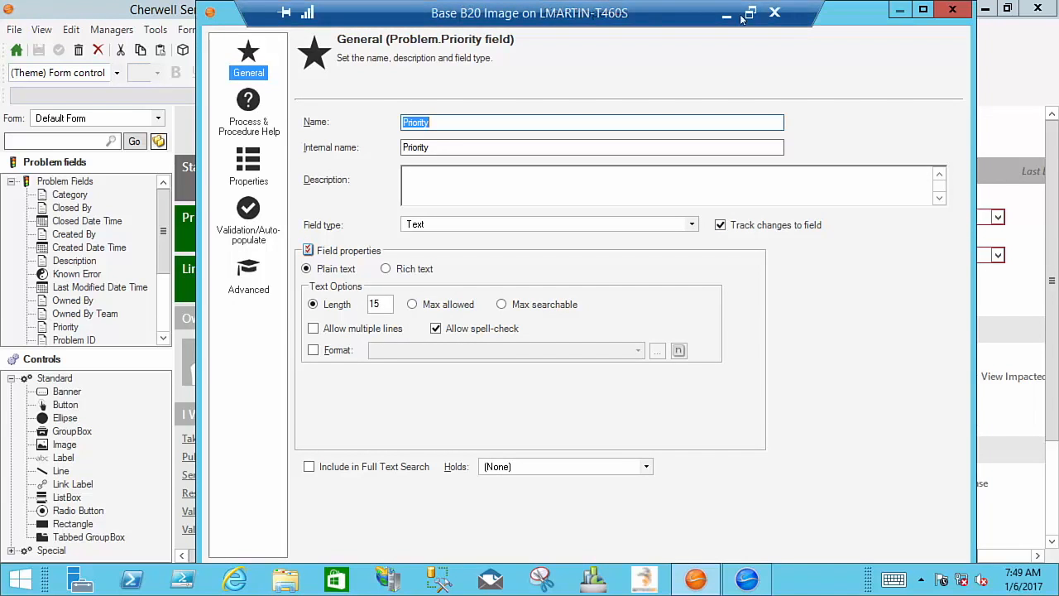
left_click_drag(854, 5, 832, 81)
left_click_drag(713, 87, 709, 59)
left_click(244, 217)
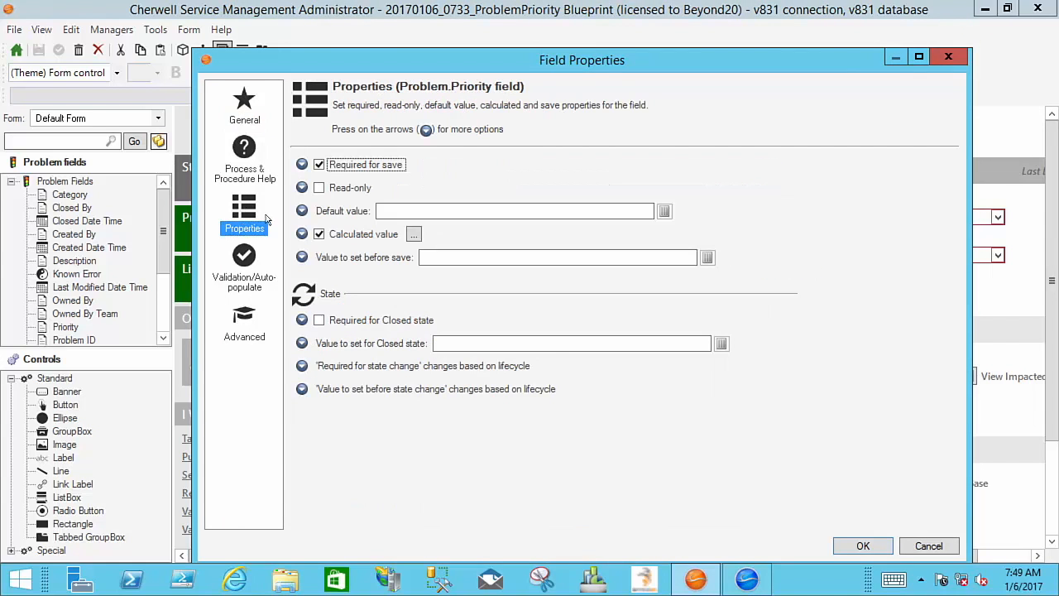
left_click(301, 234)
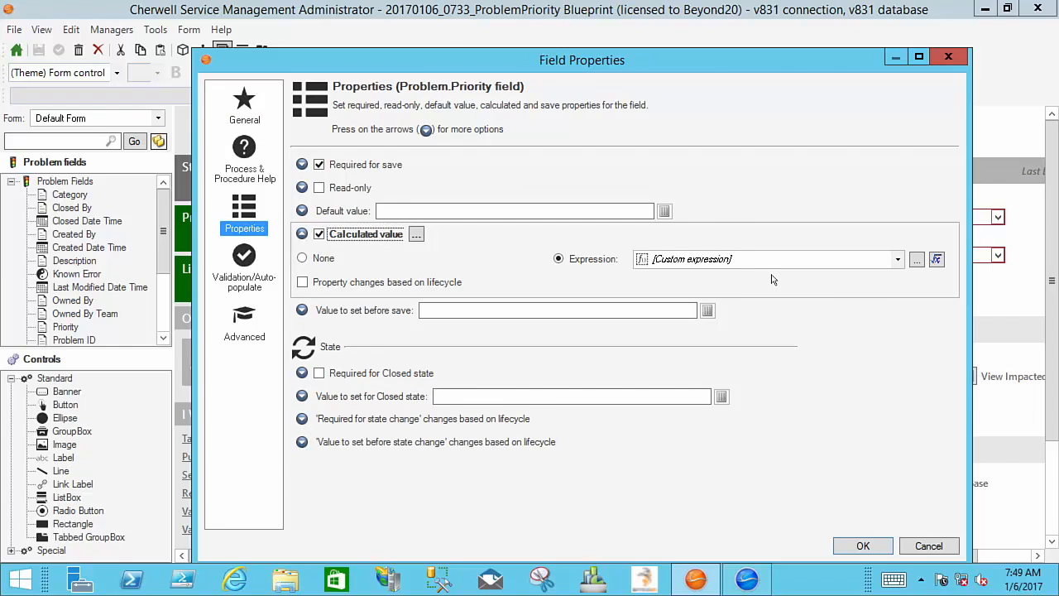
left_click_drag(666, 52, 651, 30)
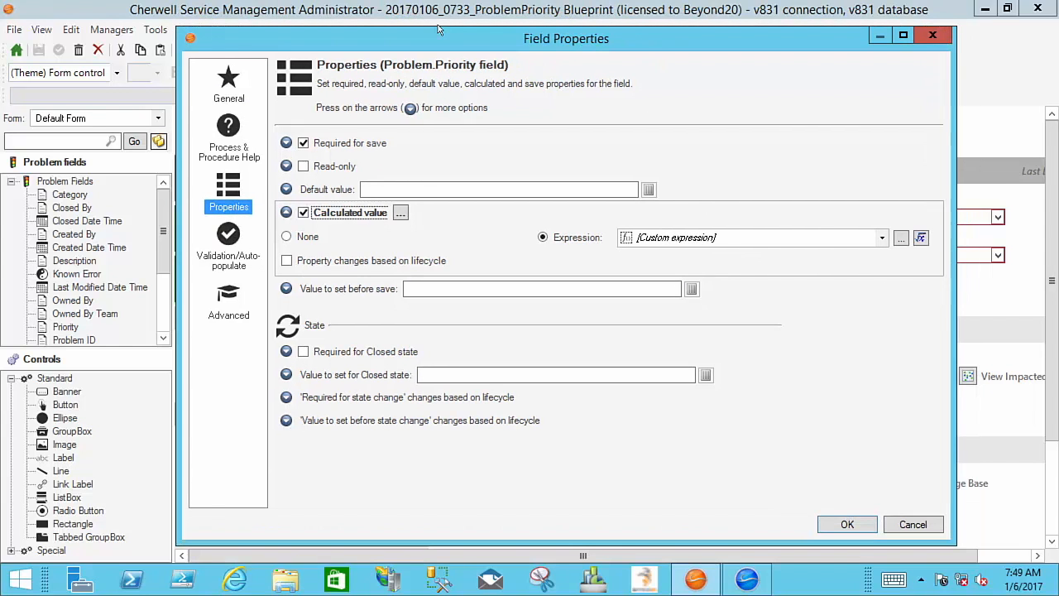
Step: Open the Priority field's custom calculated expression and examine the aggregate expression that its first case evaluates
left_click(902, 237)
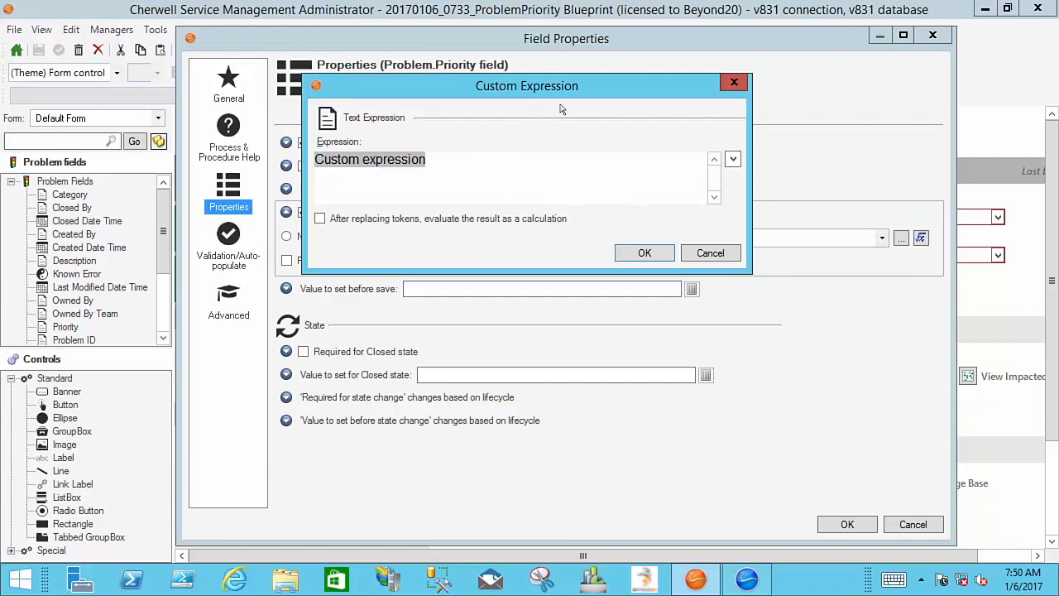
left_click_drag(602, 88, 437, 117)
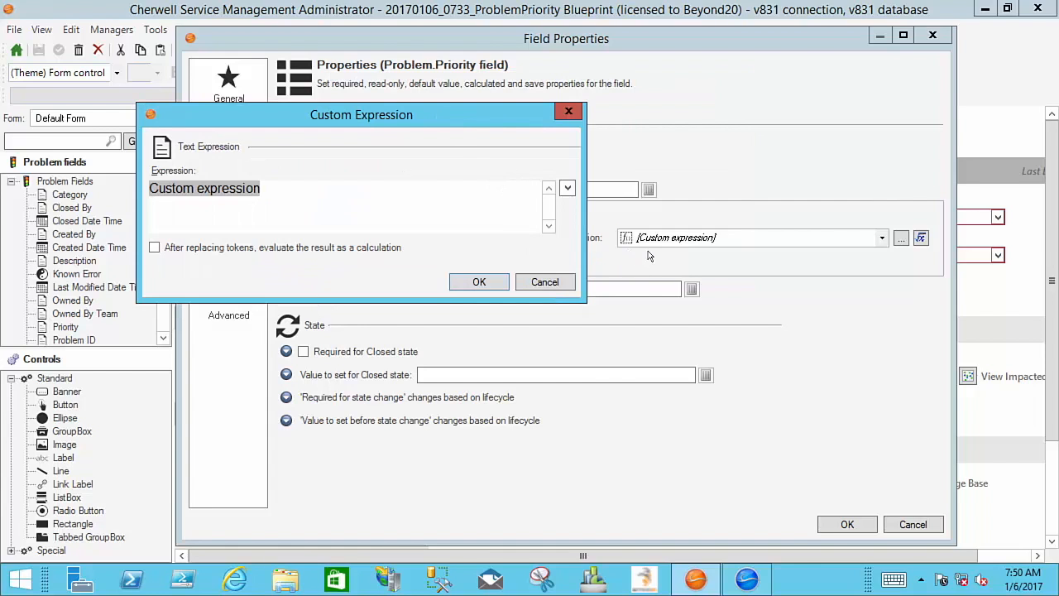
right_click(221, 190)
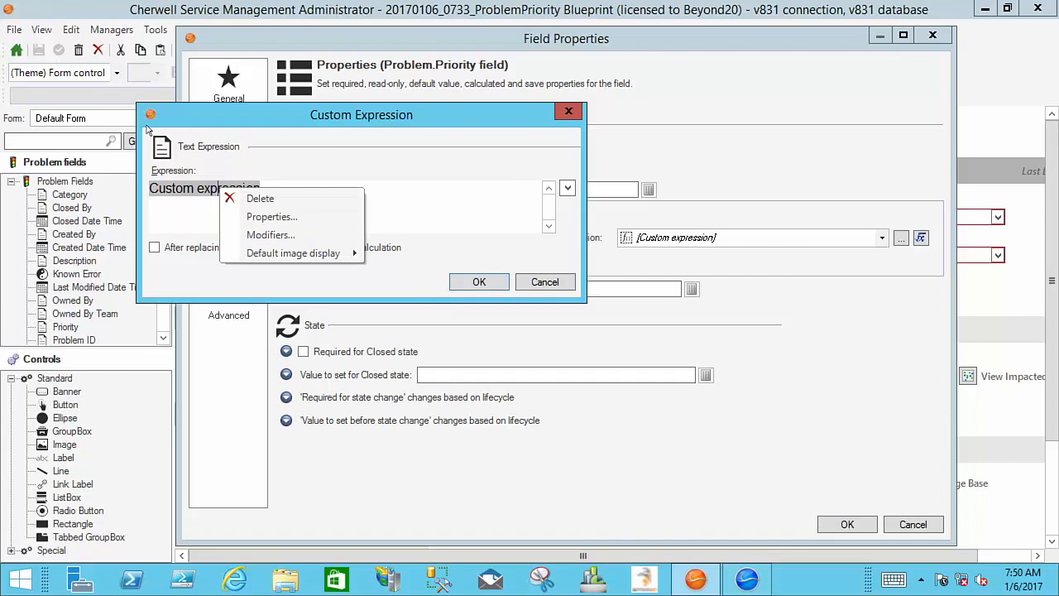
left_click(177, 145)
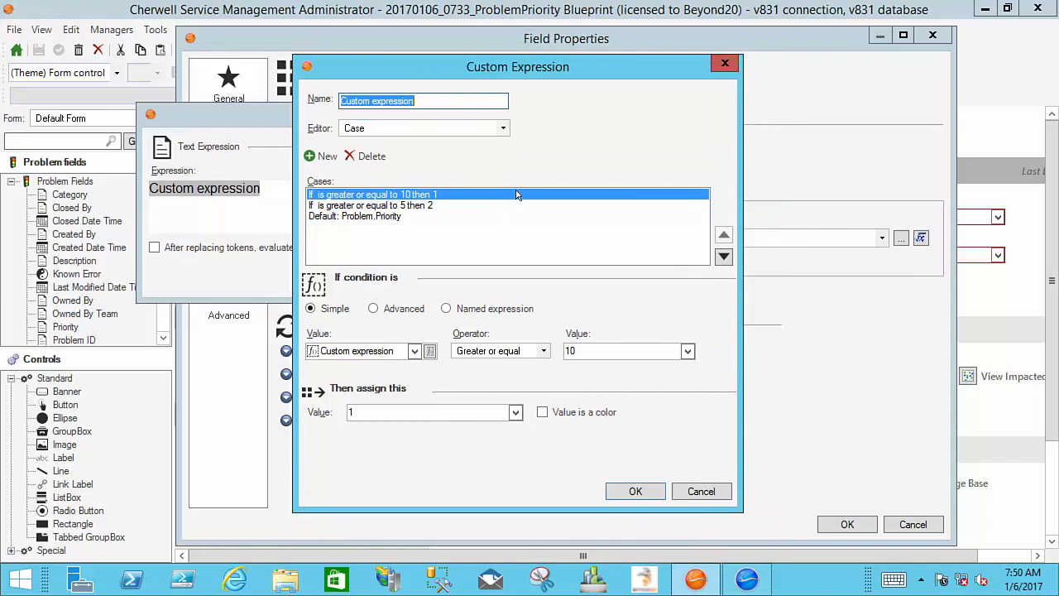
left_click(430, 352)
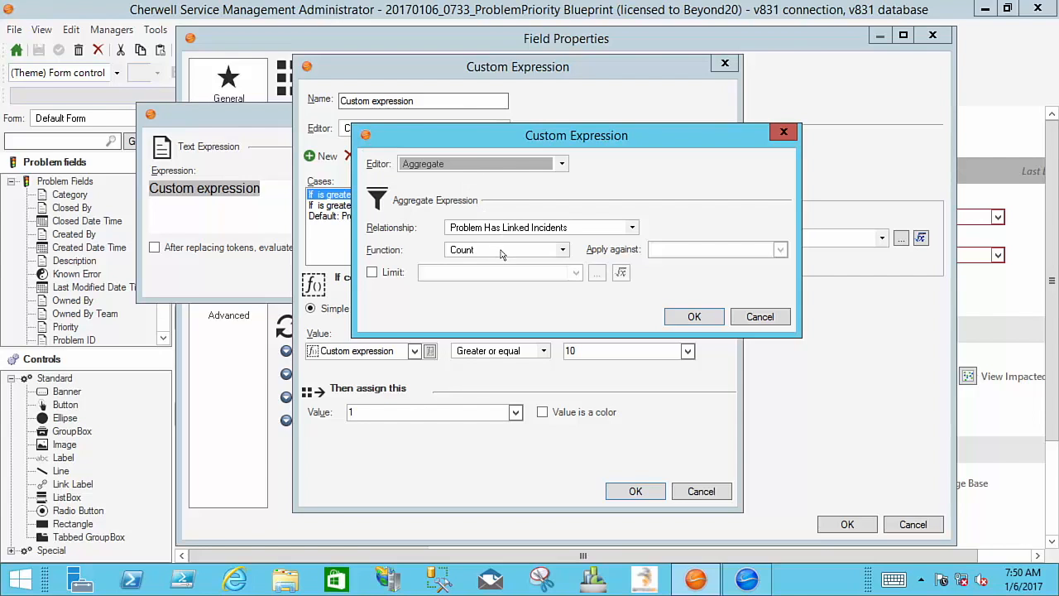
left_click(698, 319)
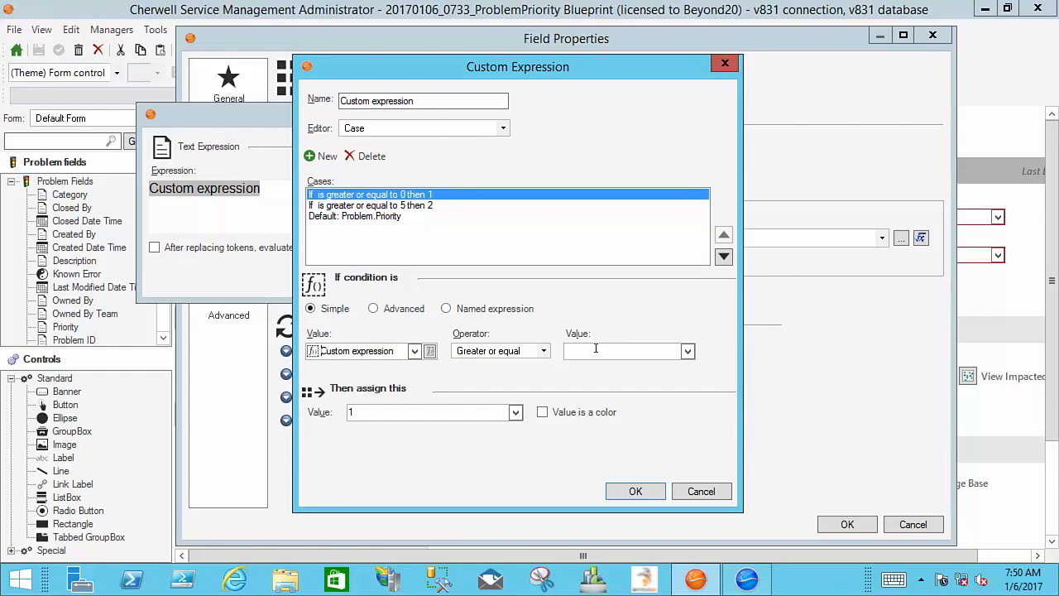
Step: Re-enter 10 as the first case's comparison value and review the settings of the second and default cases
type("10")
left_click(360, 206)
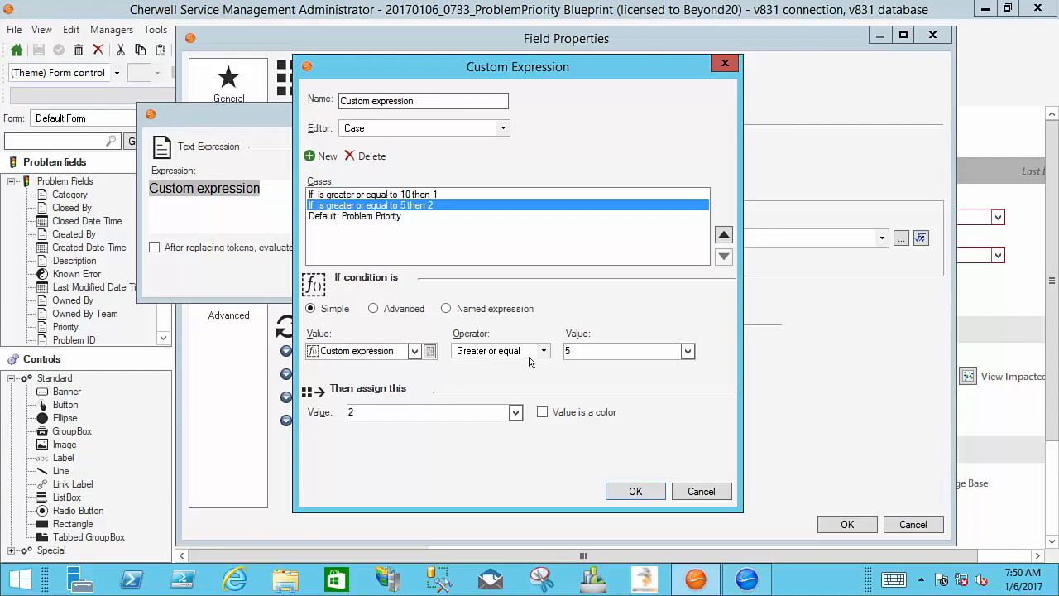
left_click(385, 217)
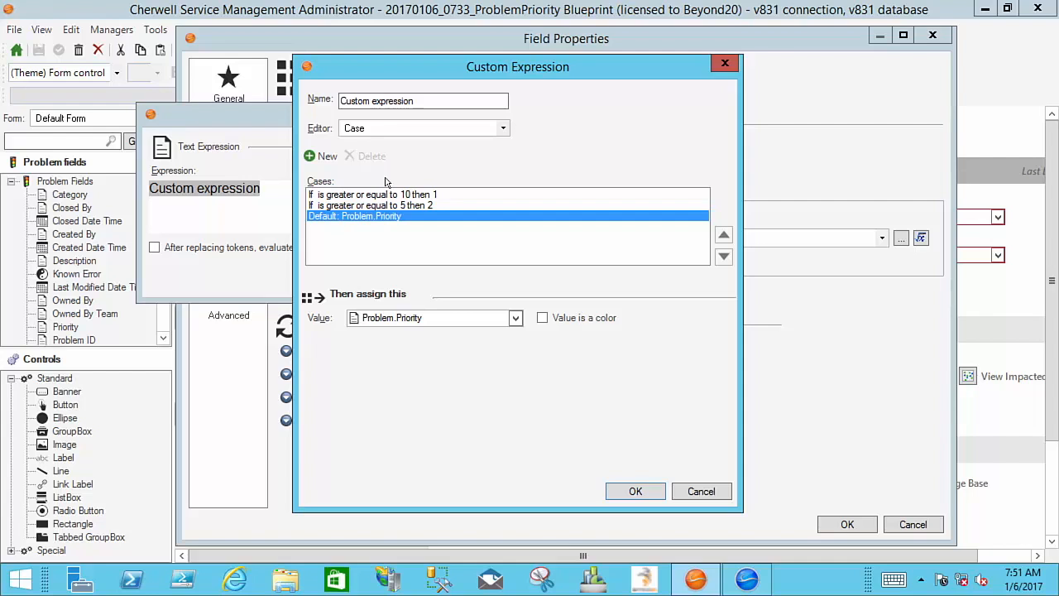
Step: Move the "greater or equal to 5" case above the "greater or equal to 10" case and back below it
left_click(377, 207)
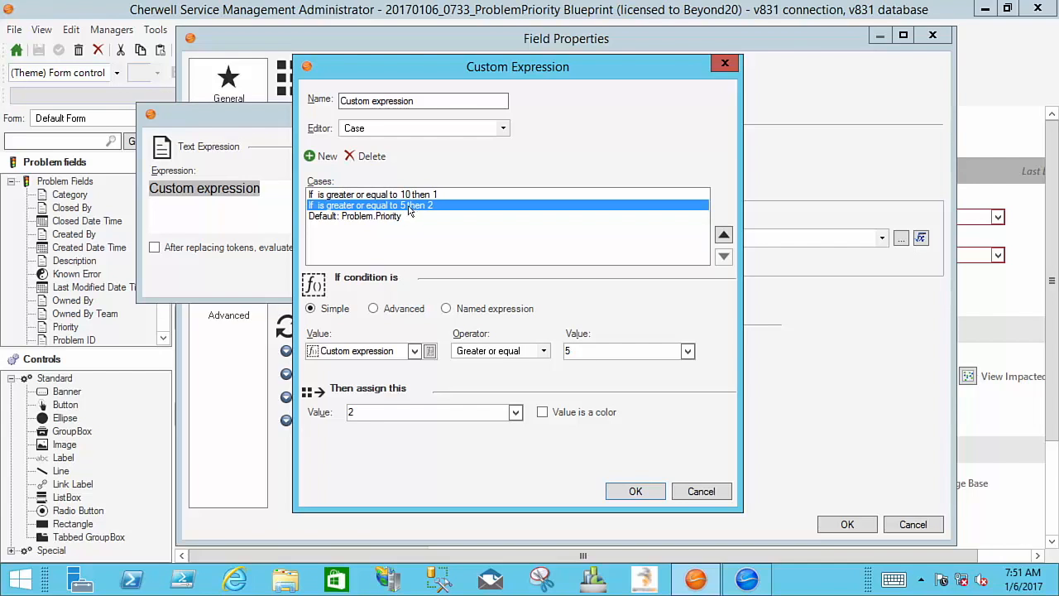
left_click(722, 235)
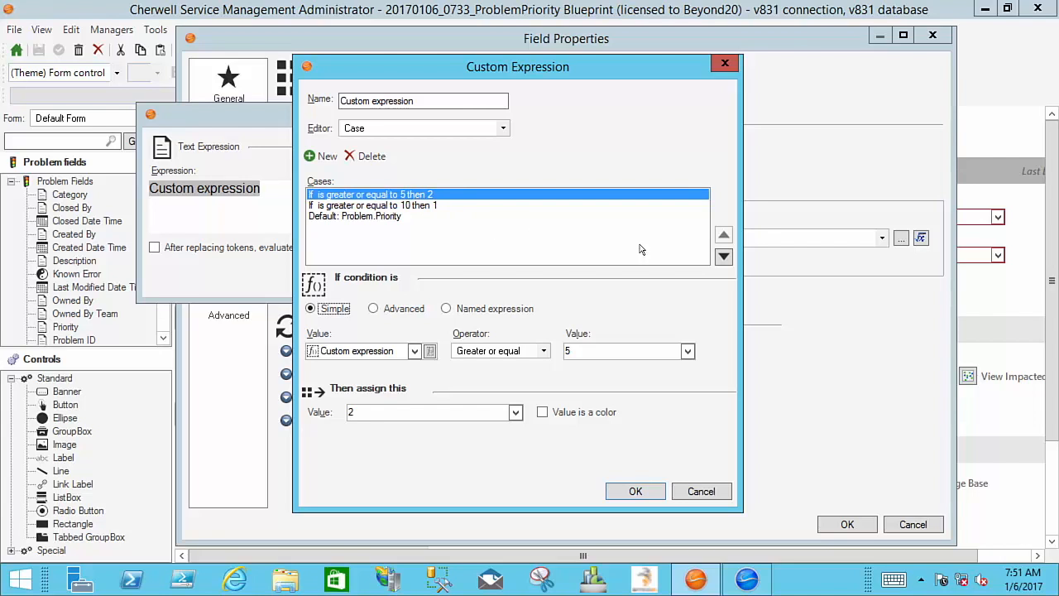
left_click(723, 257)
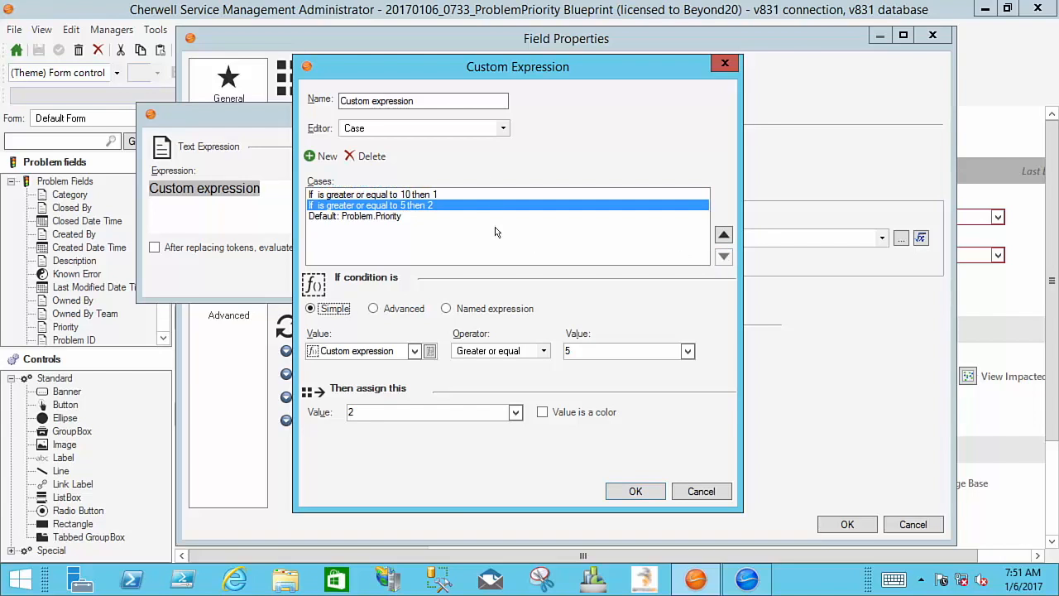
Step: Close the expression editors and the Priority field's properties without saving, and select the Diagnosis field on the Problem form
left_click(701, 491)
left_click(545, 283)
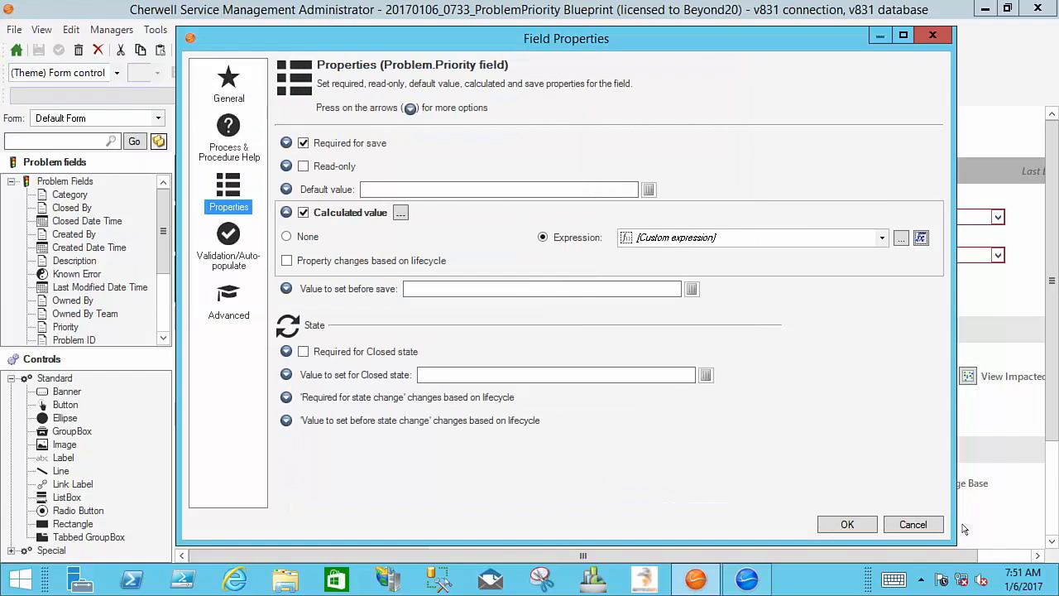
left_click(936, 534)
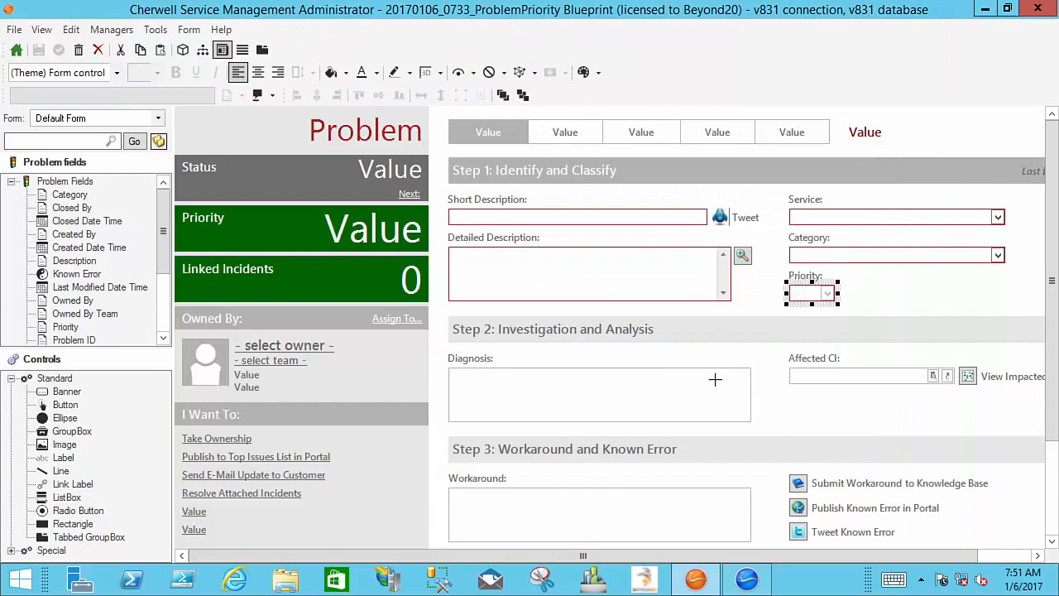
left_click(700, 382)
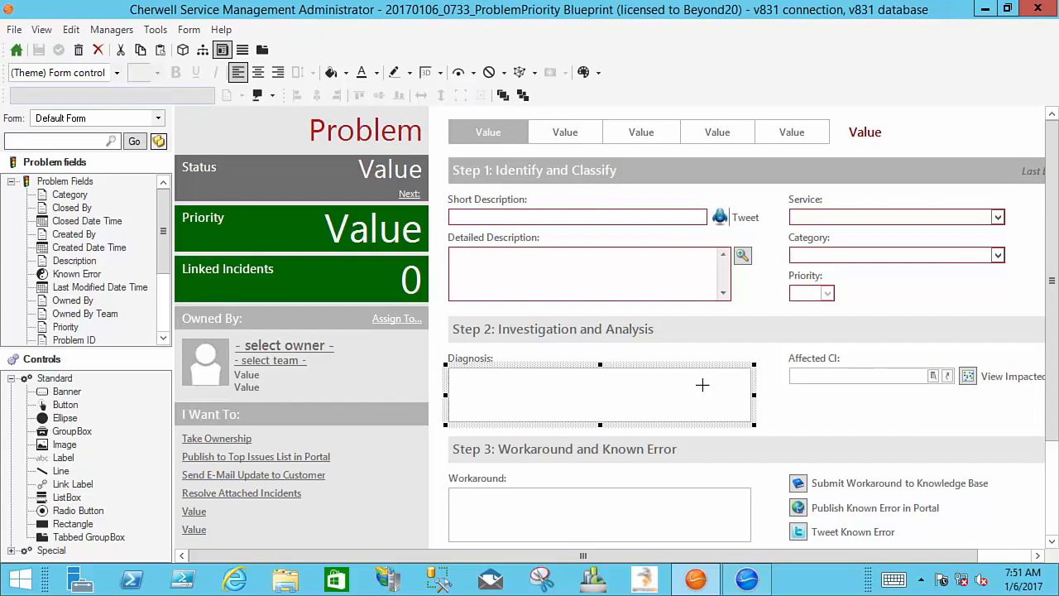